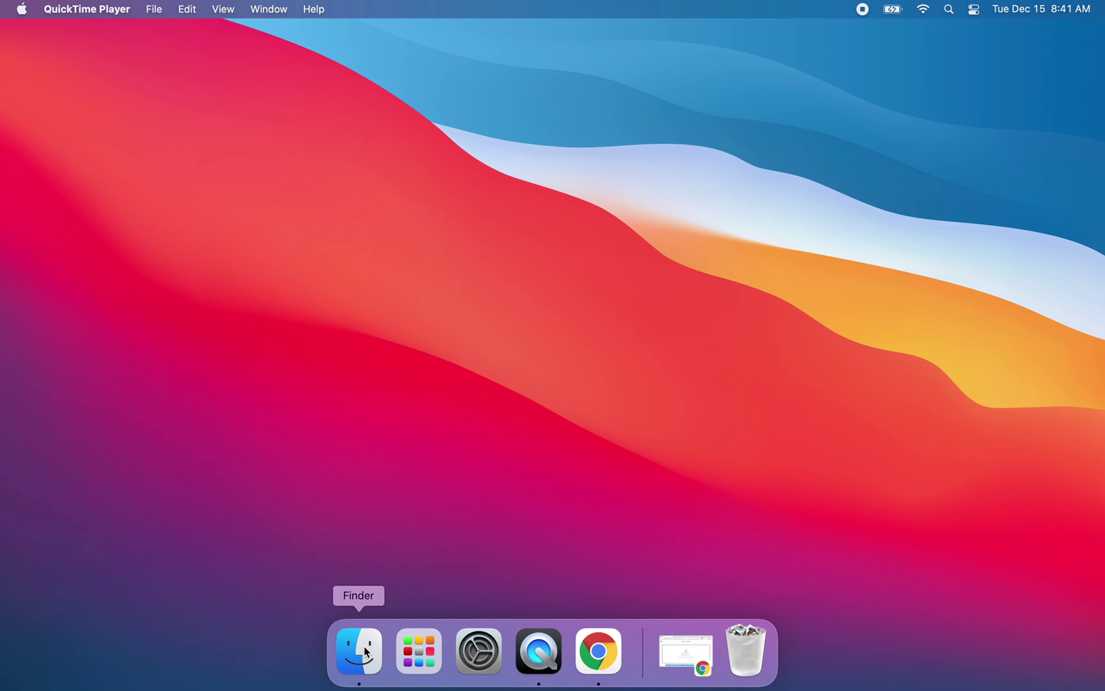
- Open a new Finder window from the Dock, showing Recents
click(367, 652)
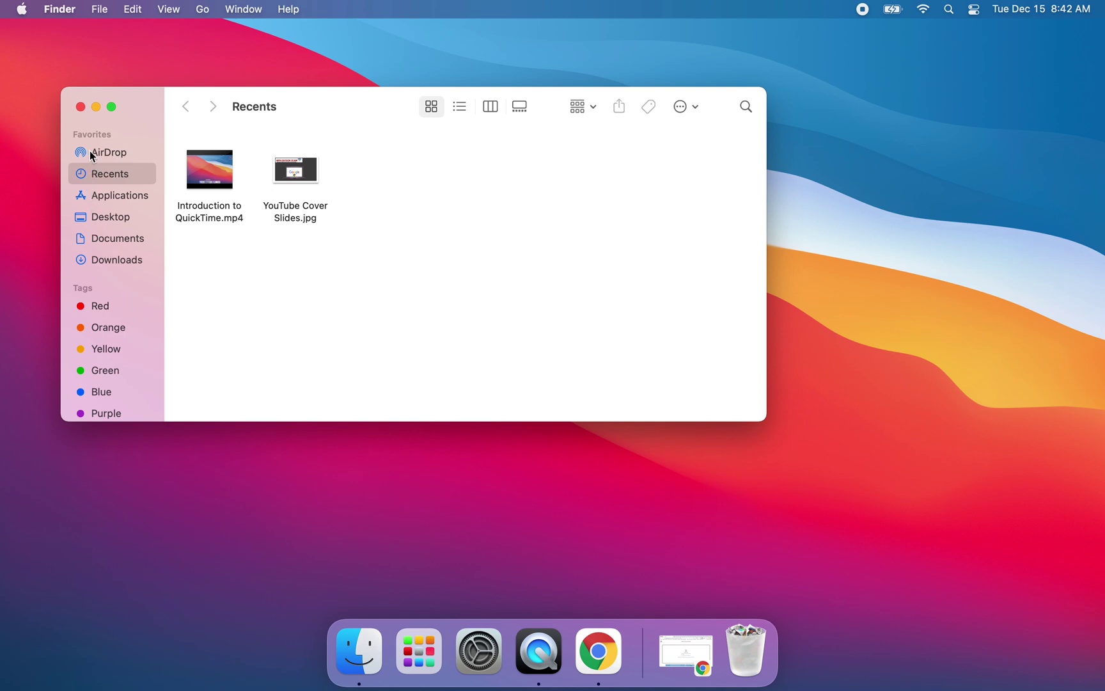
- Show AirDrop and check its discovery setting, leaving it on Everyone
click(112, 154)
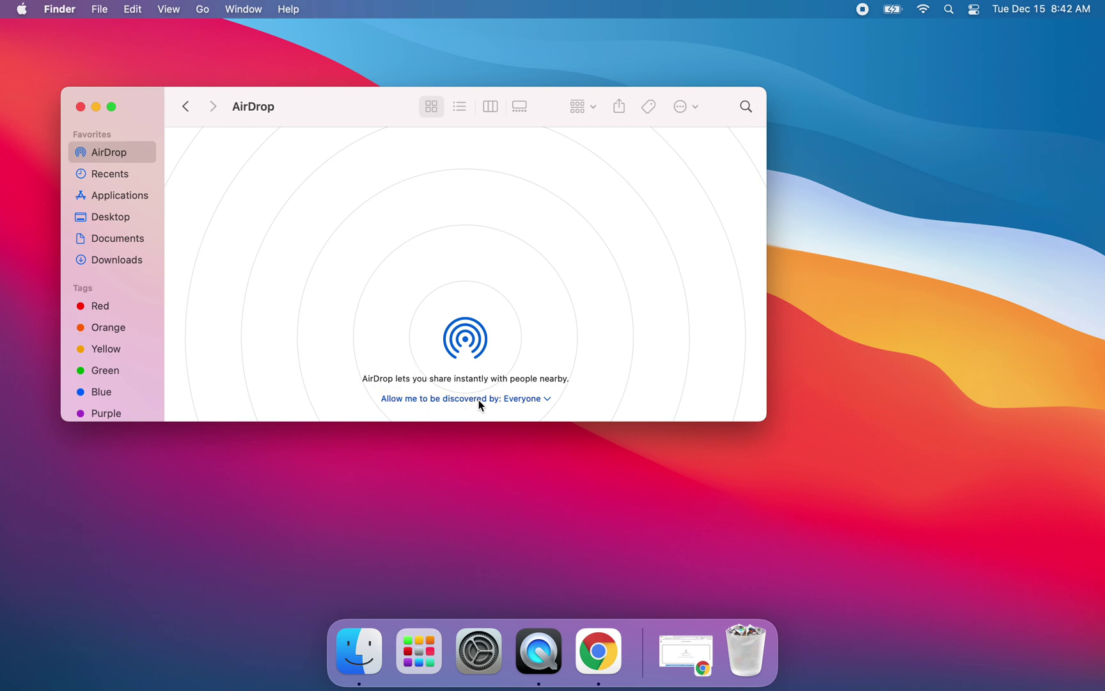
click(526, 405)
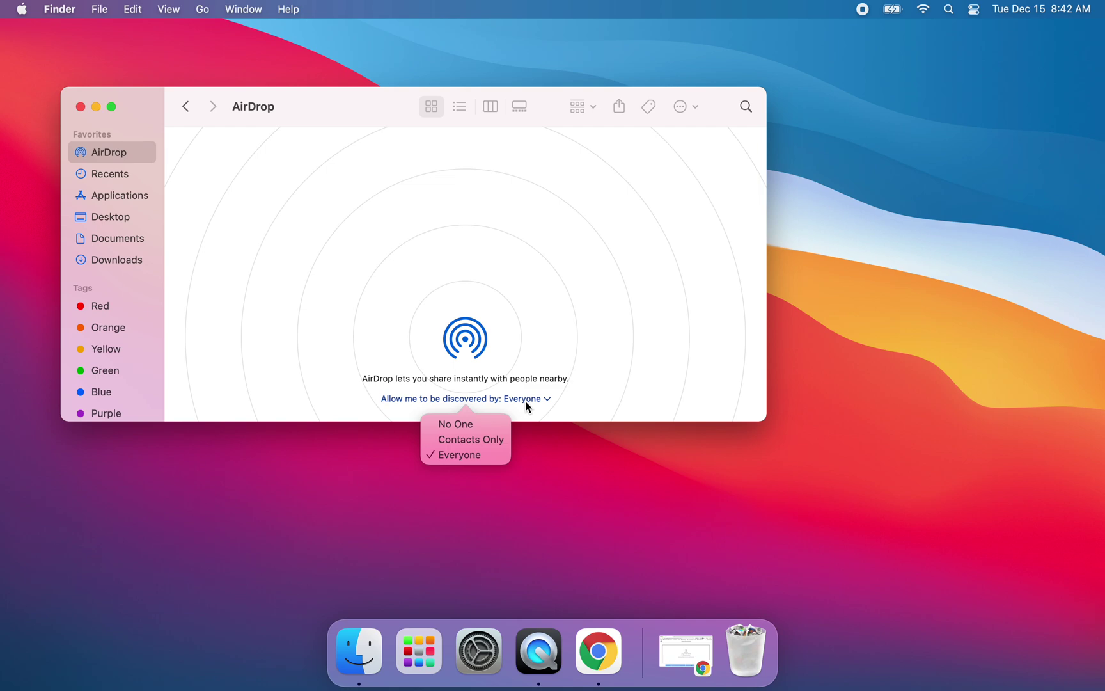
click(527, 406)
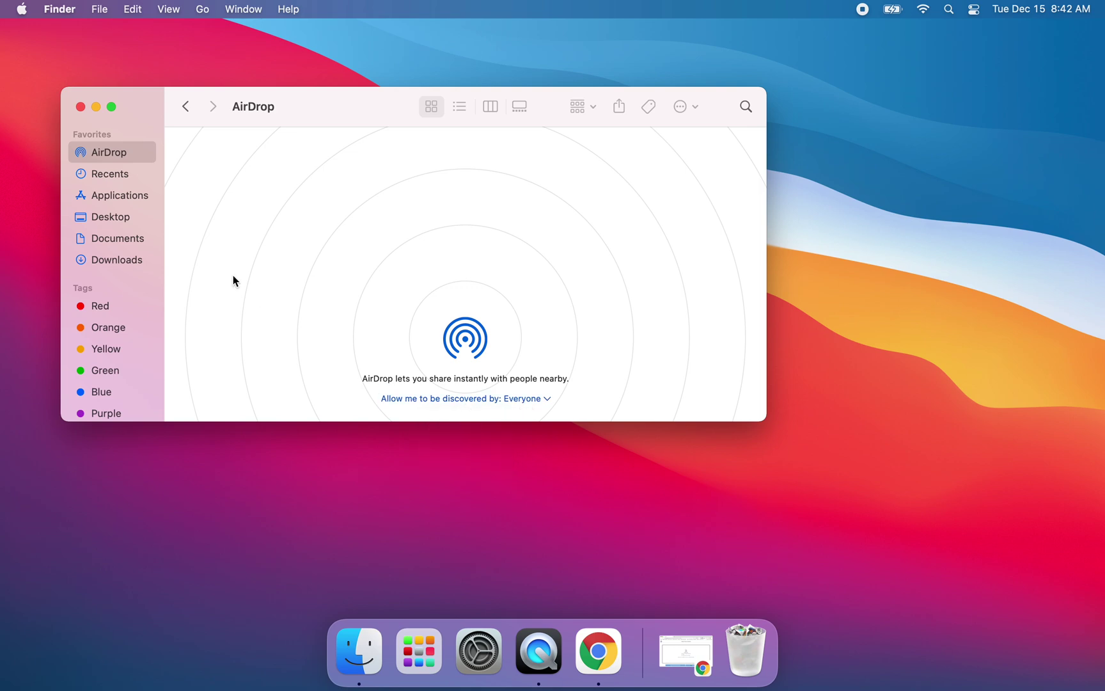
- Return to Recents, then open the Applications folder from the sidebar
click(111, 179)
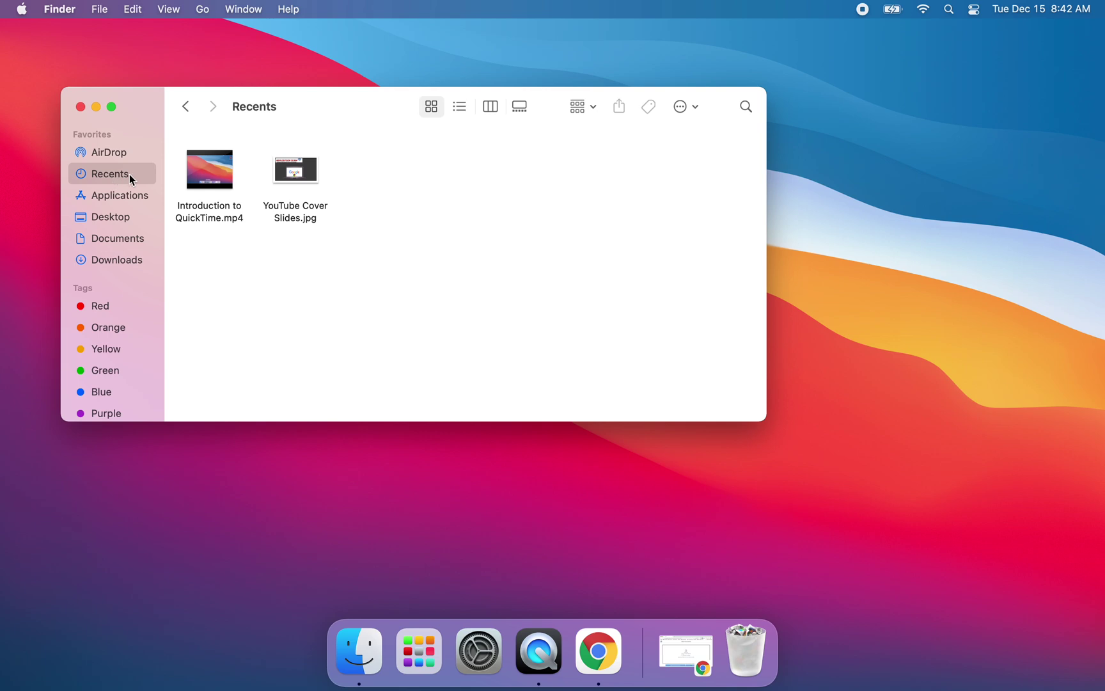
mouse_move(215, 191)
click(133, 196)
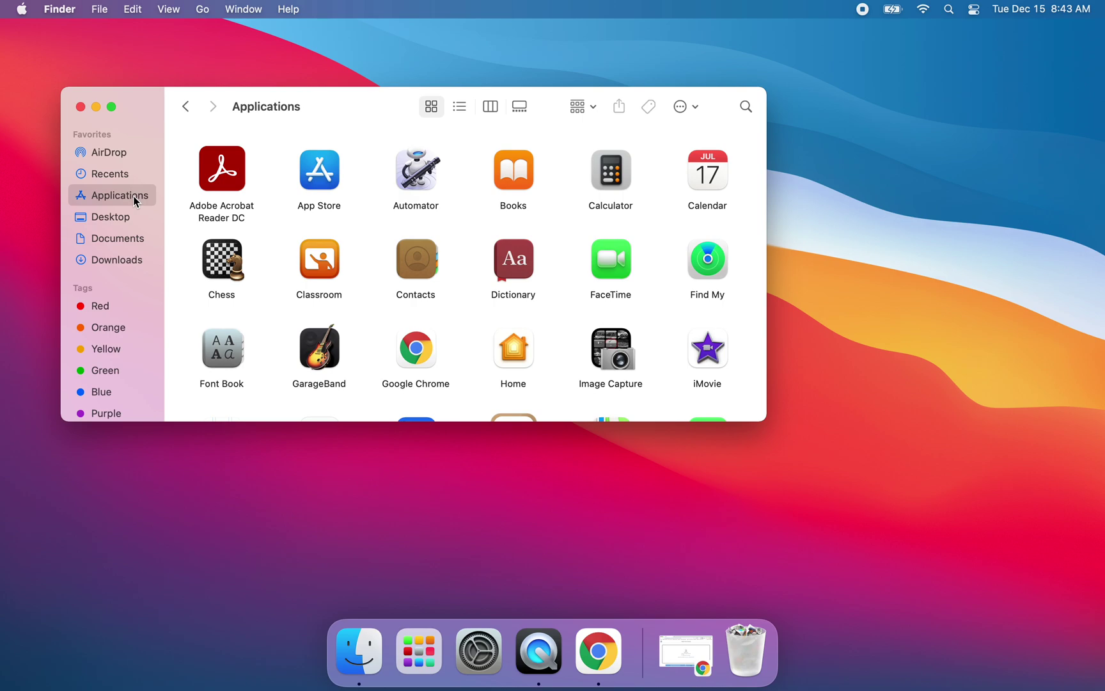
- Browse the Desktop, Documents and Downloads folders from the sidebar
click(116, 223)
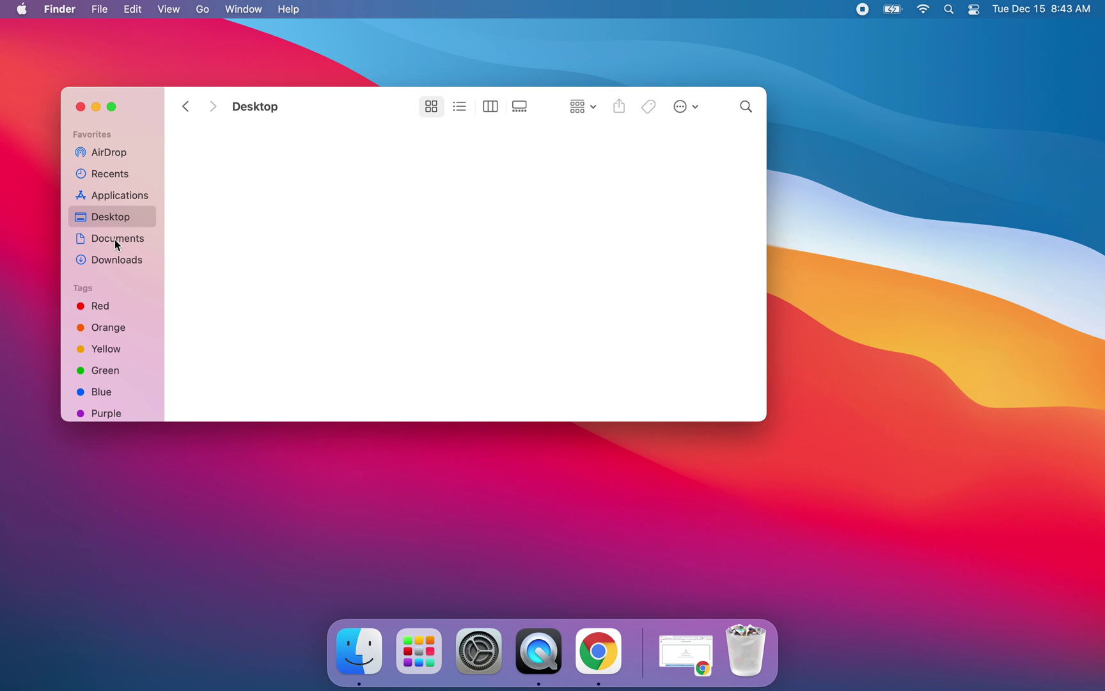
click(116, 241)
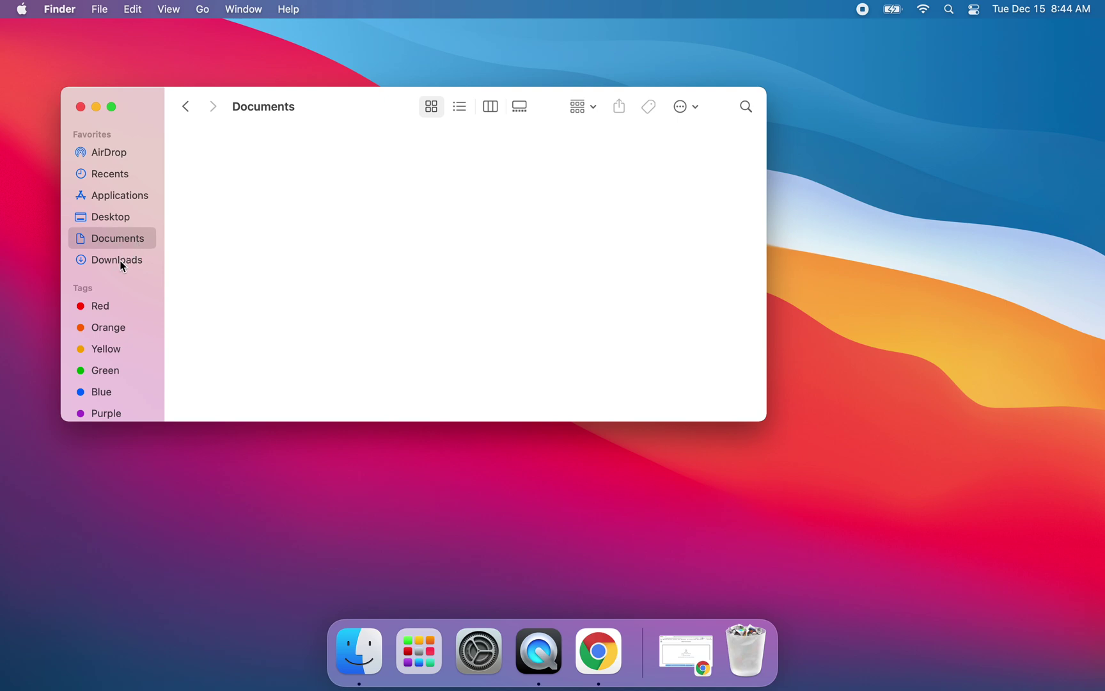
click(123, 266)
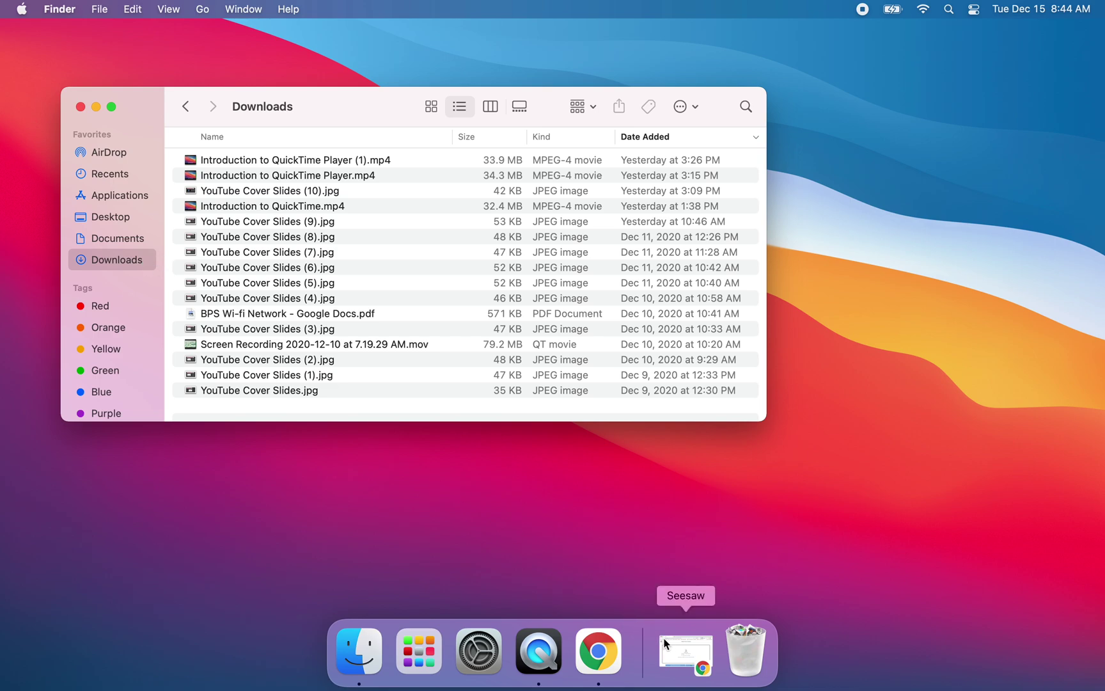
- In Seesaw, discard the attachment, start over and choose to upload a file from the computer
click(676, 653)
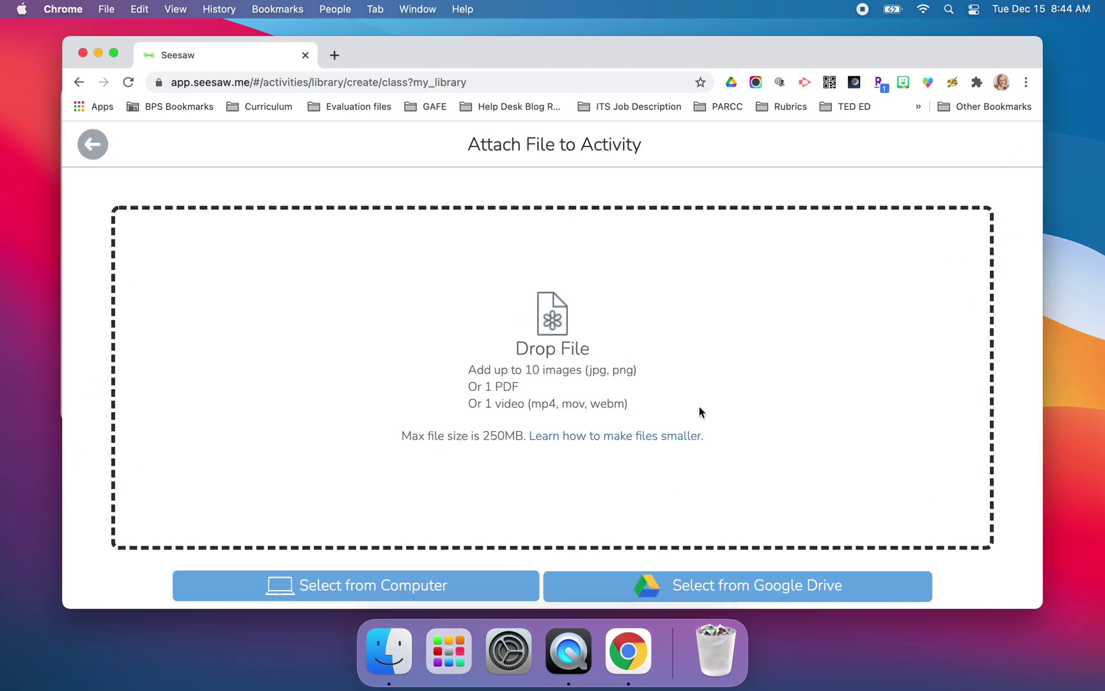
click(93, 145)
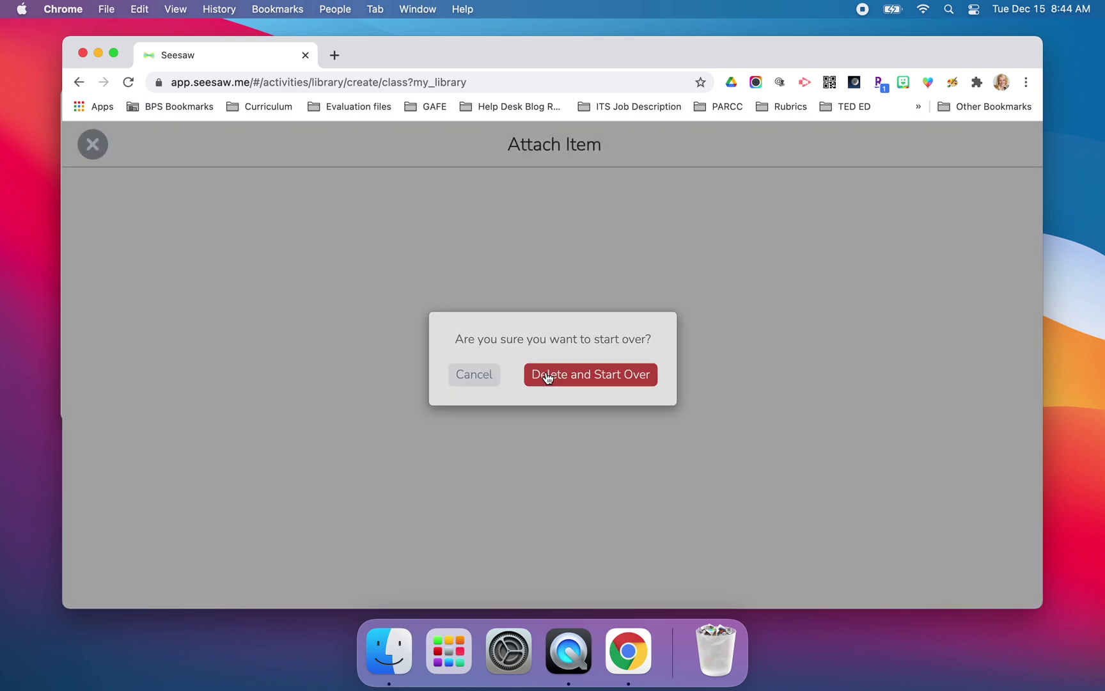
click(548, 377)
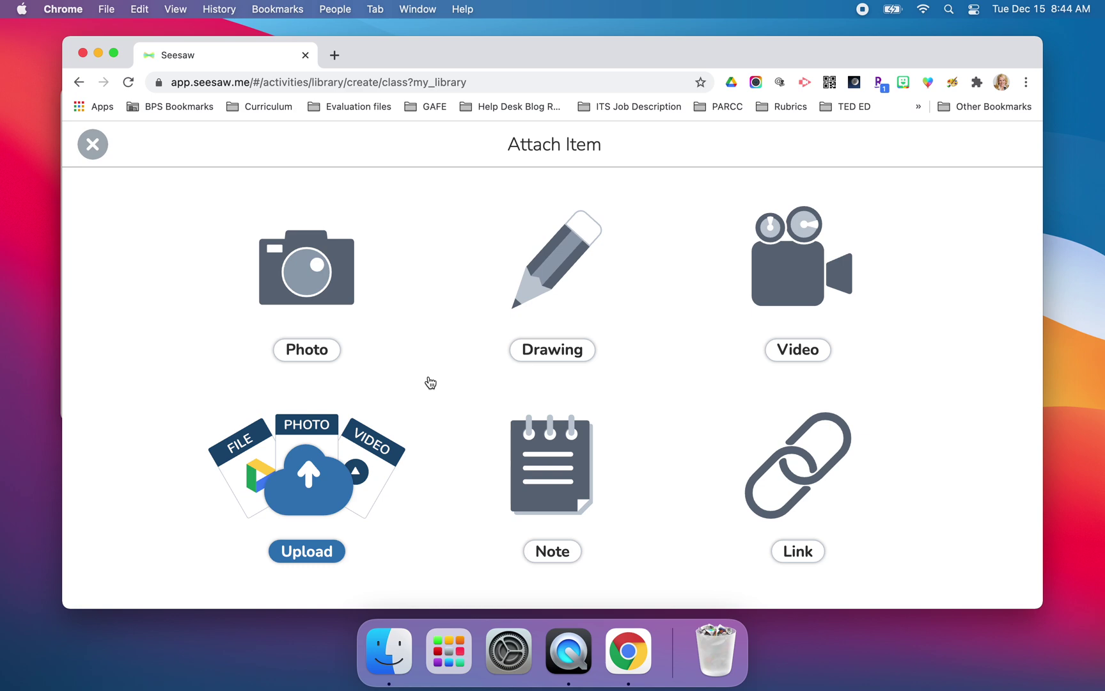
click(321, 501)
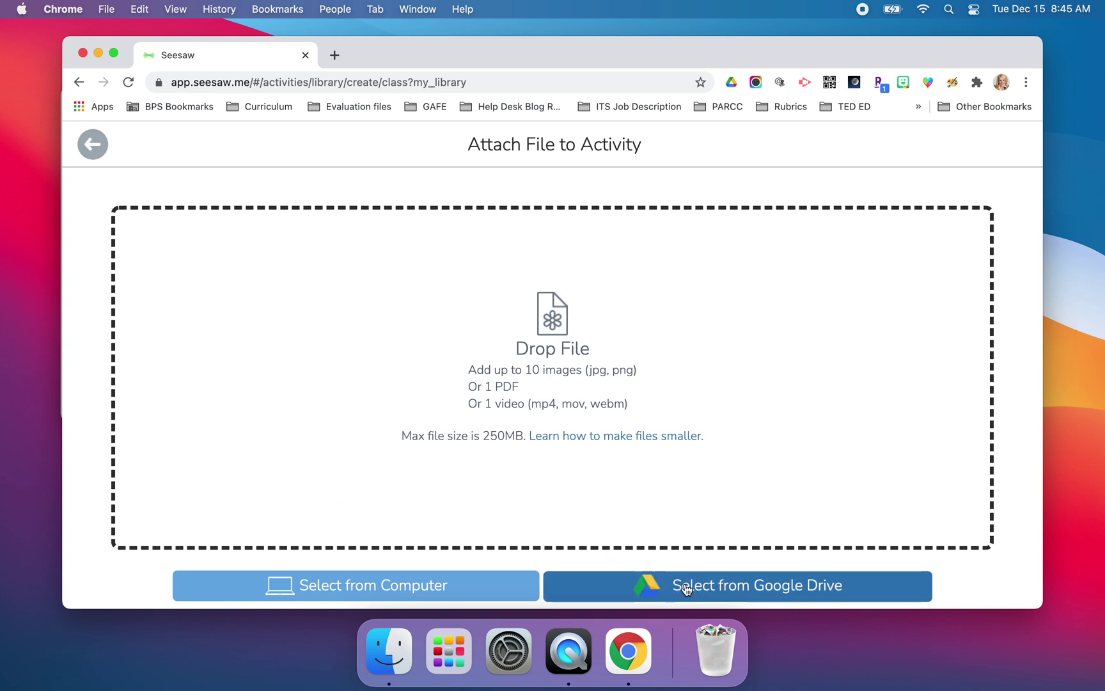
click(438, 589)
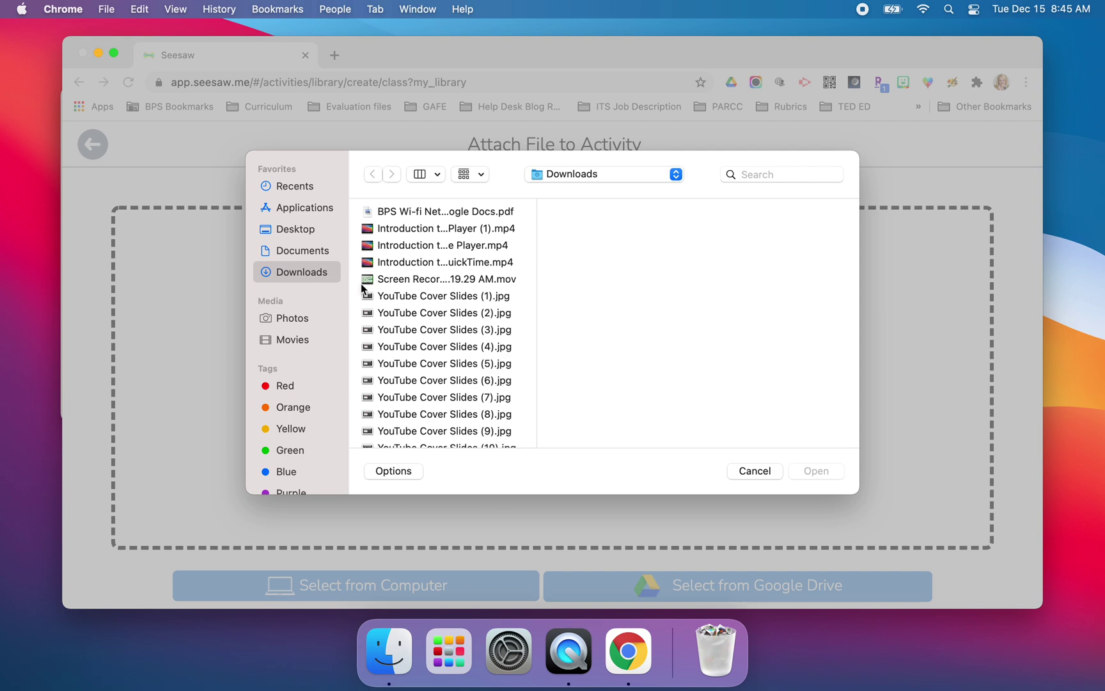
- Attach YouTube Cover Slides (1).jpg from Downloads to the Seesaw activity
click(409, 298)
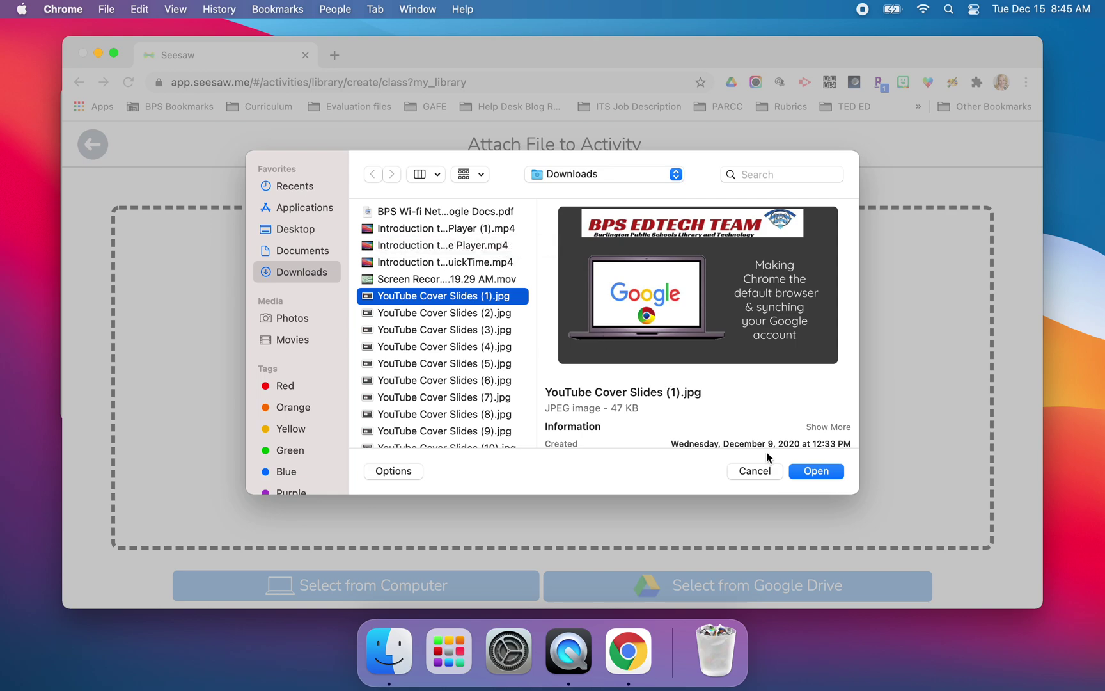
click(803, 469)
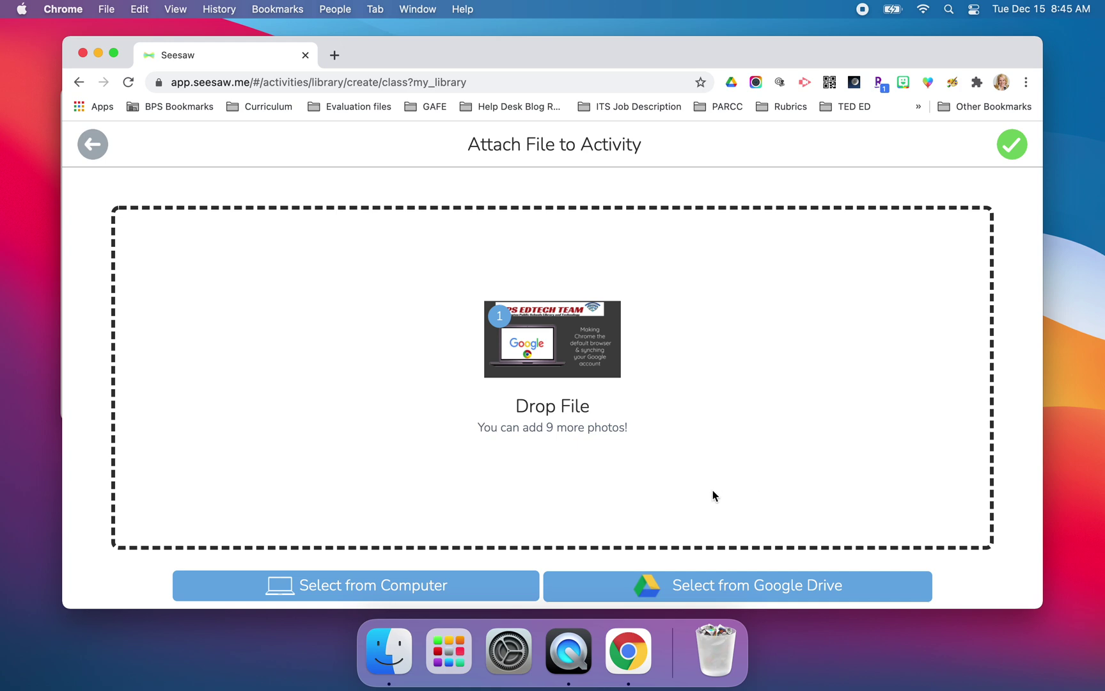
click(385, 651)
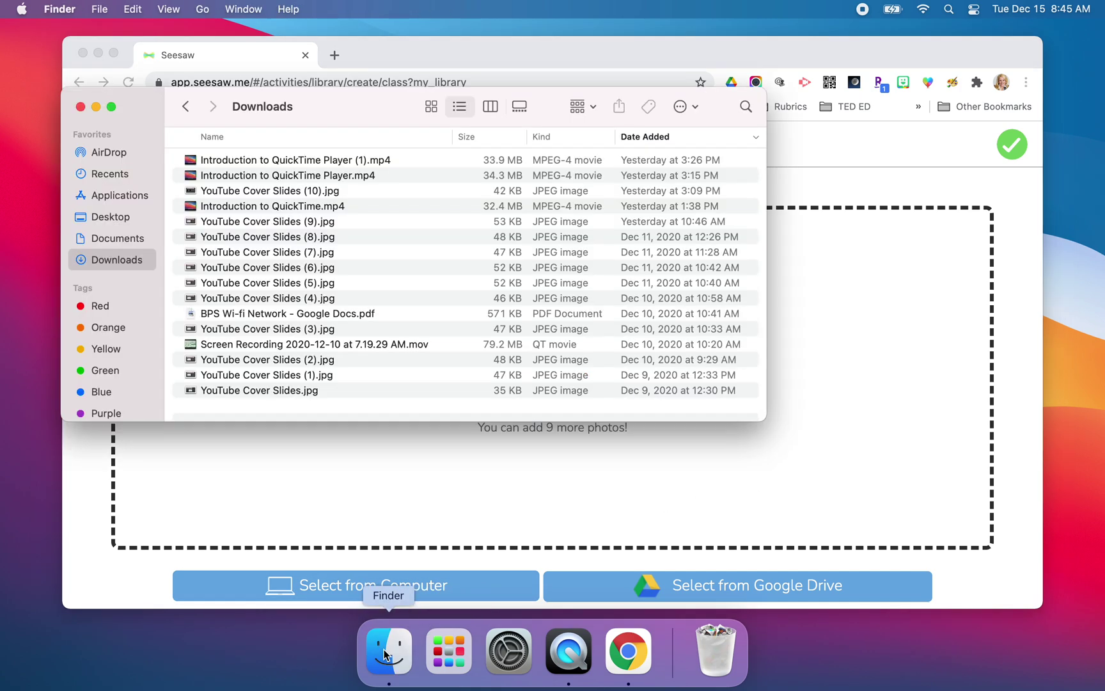
- Scroll and drag within the Finder Downloads window's sidebar
scroll(112, 350, up, 1)
scroll(110, 349, down, 4)
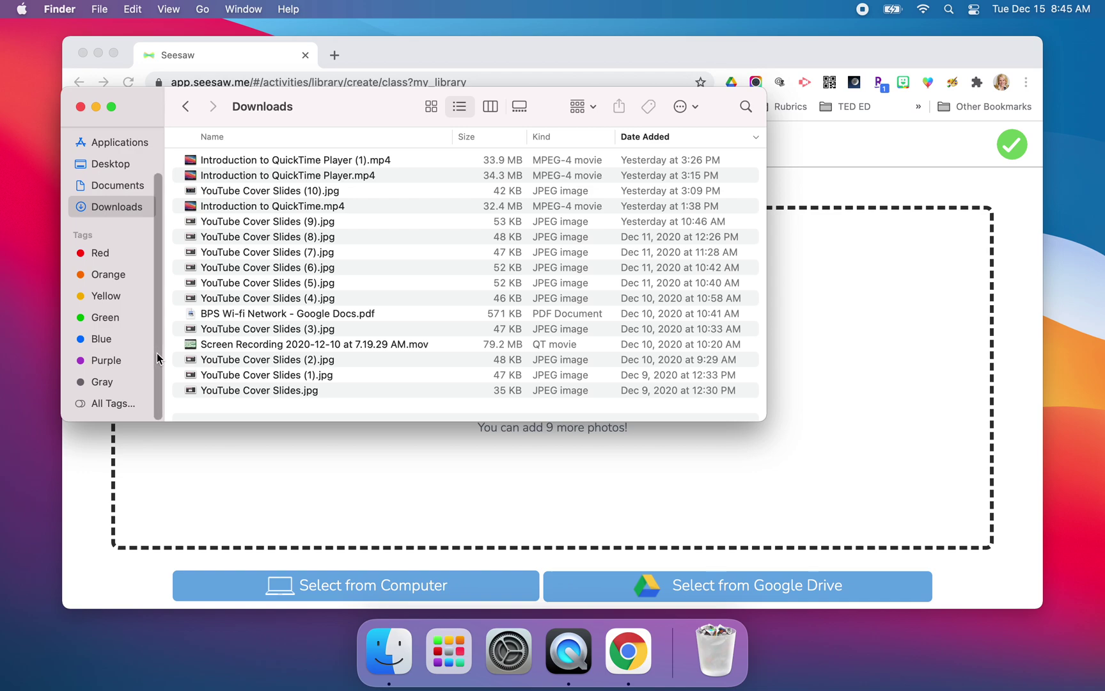
drag(158, 358, 164, 258)
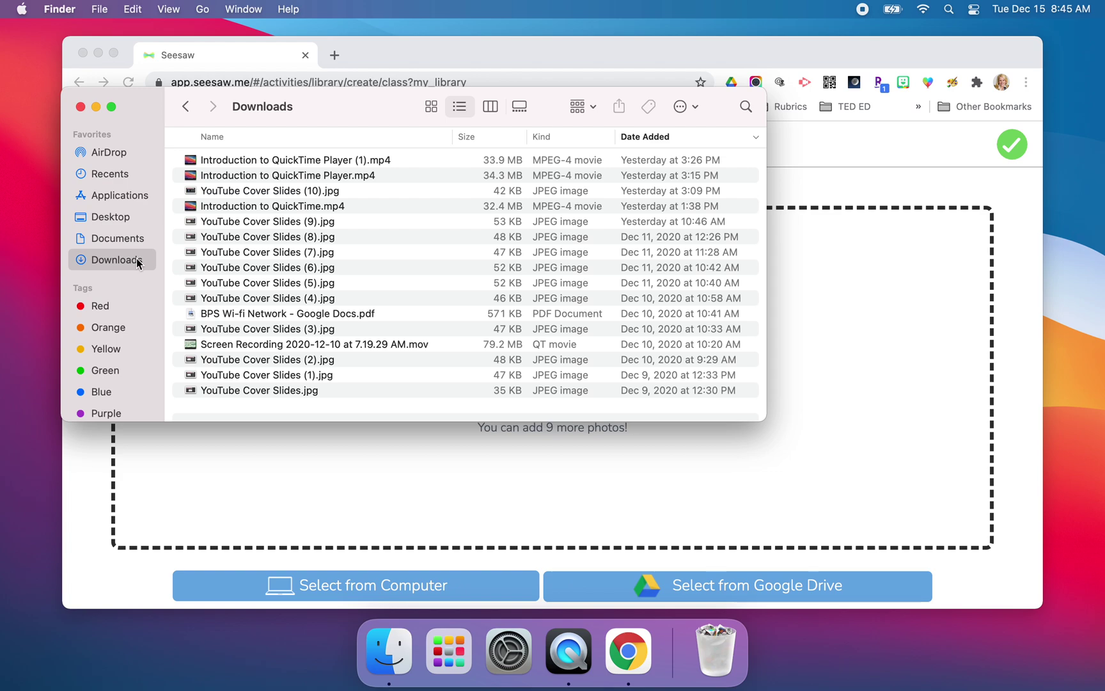
- Cycle the Downloads folder through icon, list, column and gallery views
click(431, 108)
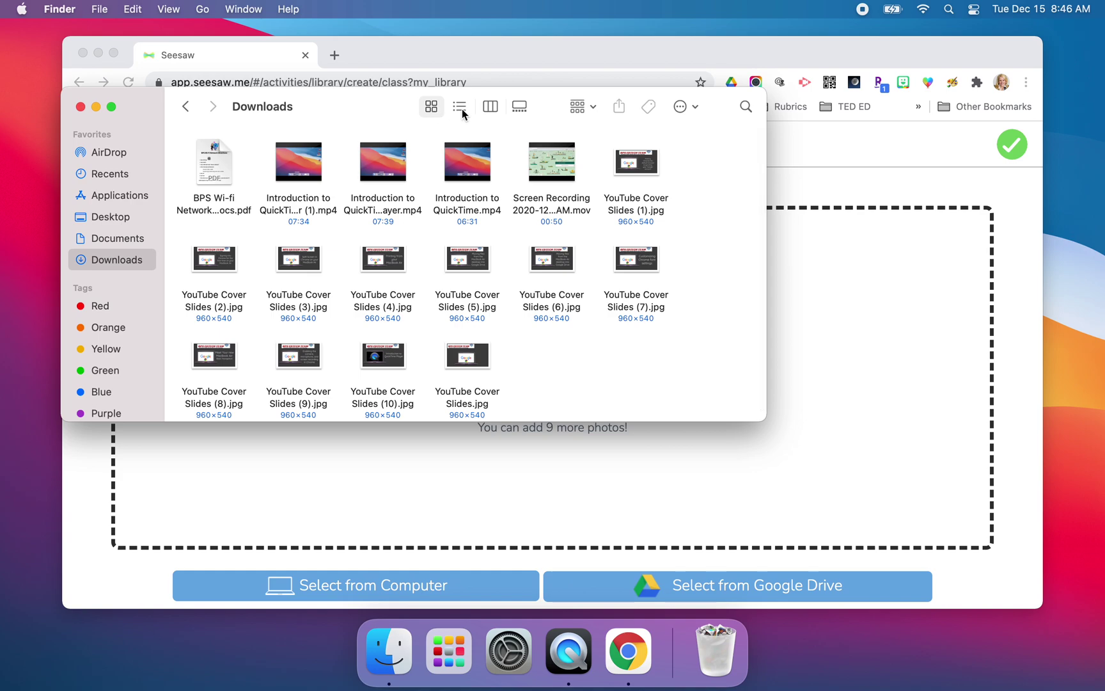
click(461, 107)
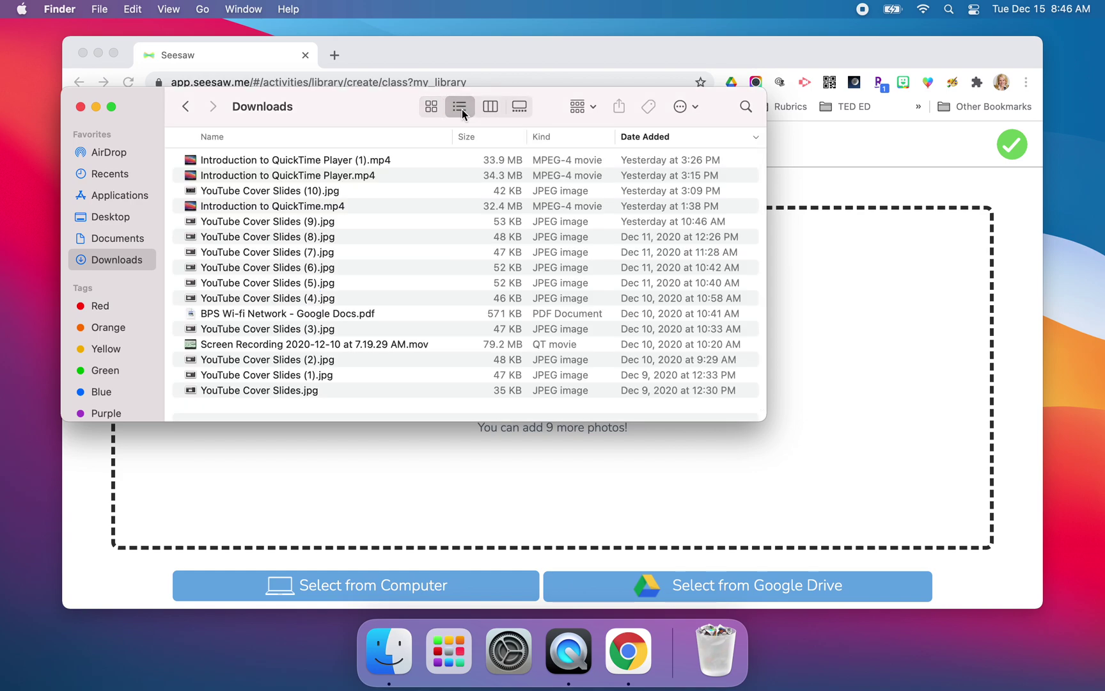
click(490, 109)
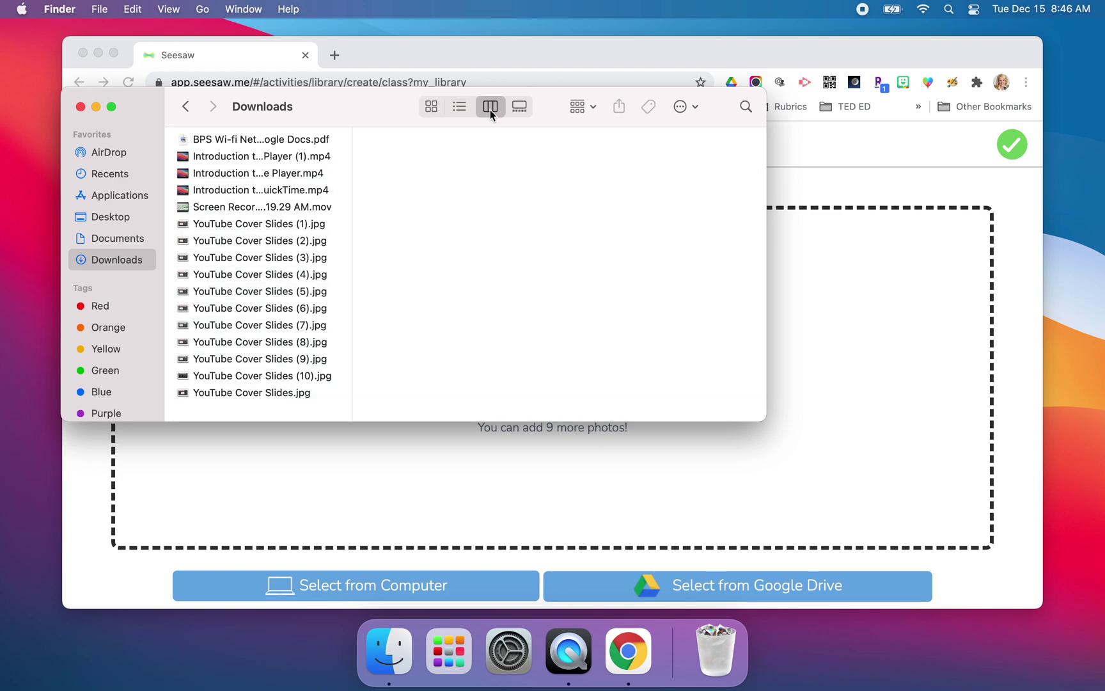
click(519, 109)
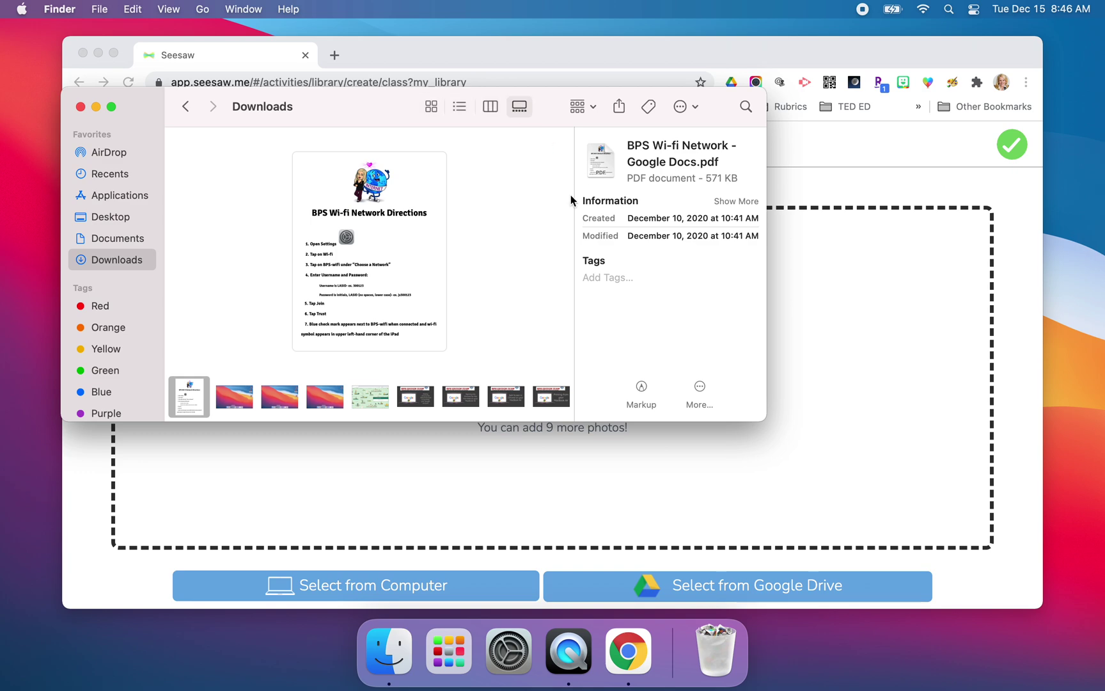
- Check the Group menu, go back to Documents, then return to Downloads in icon view
click(589, 111)
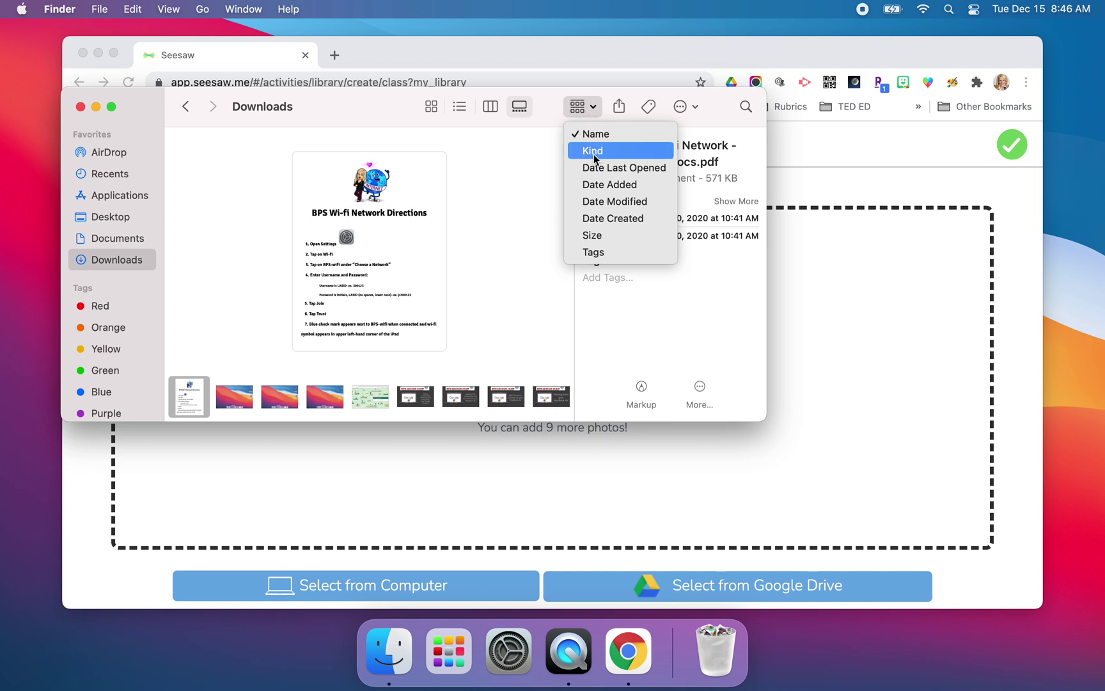
click(431, 106)
click(187, 107)
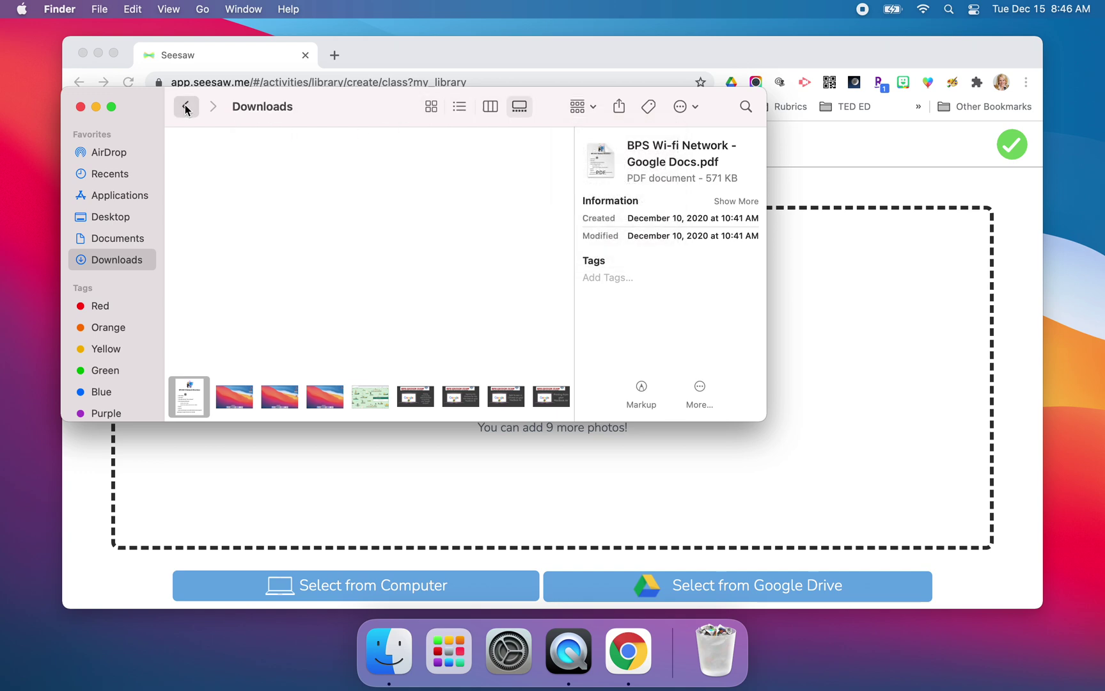
click(109, 260)
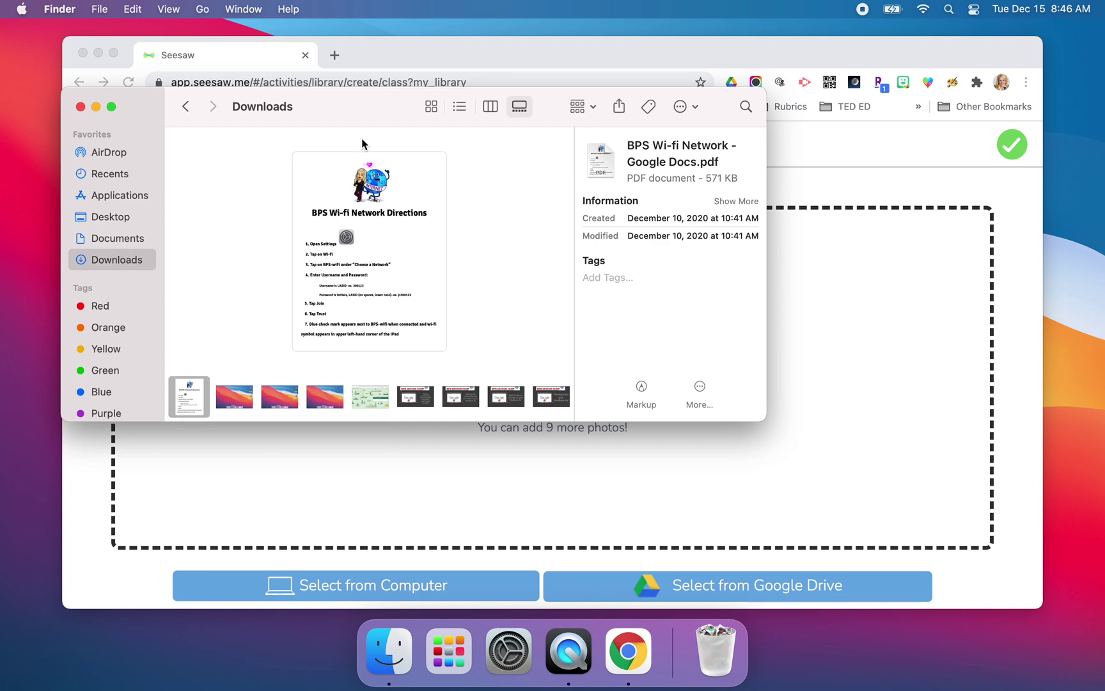
click(430, 106)
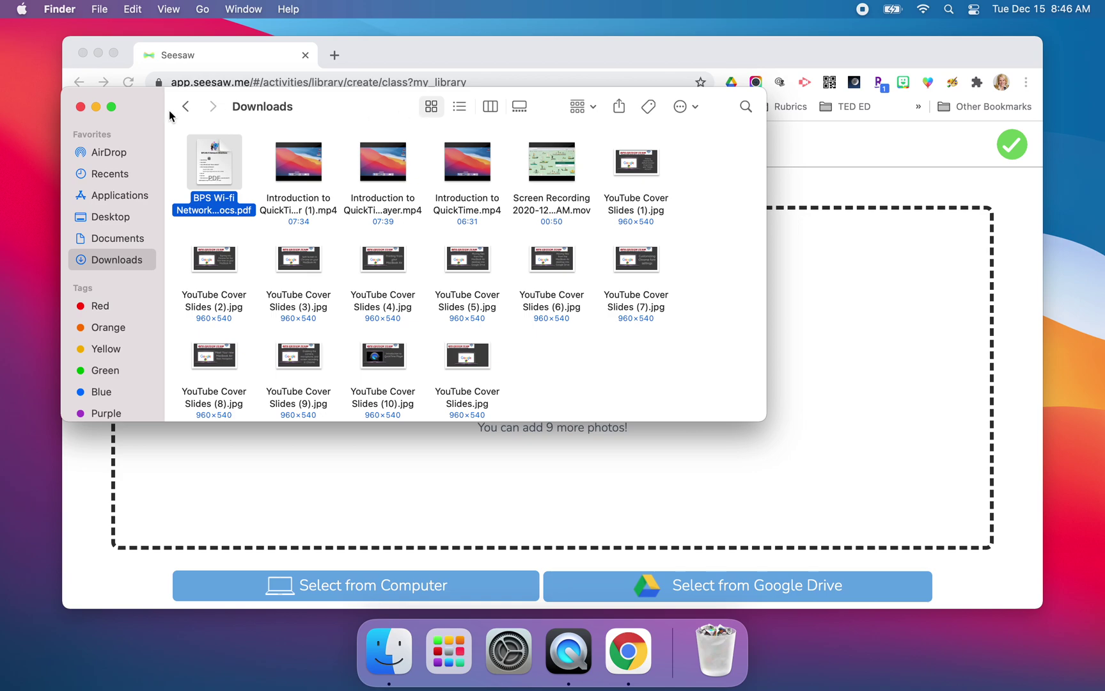
- Close the Finder Downloads window and the Seesaw browser window
click(80, 107)
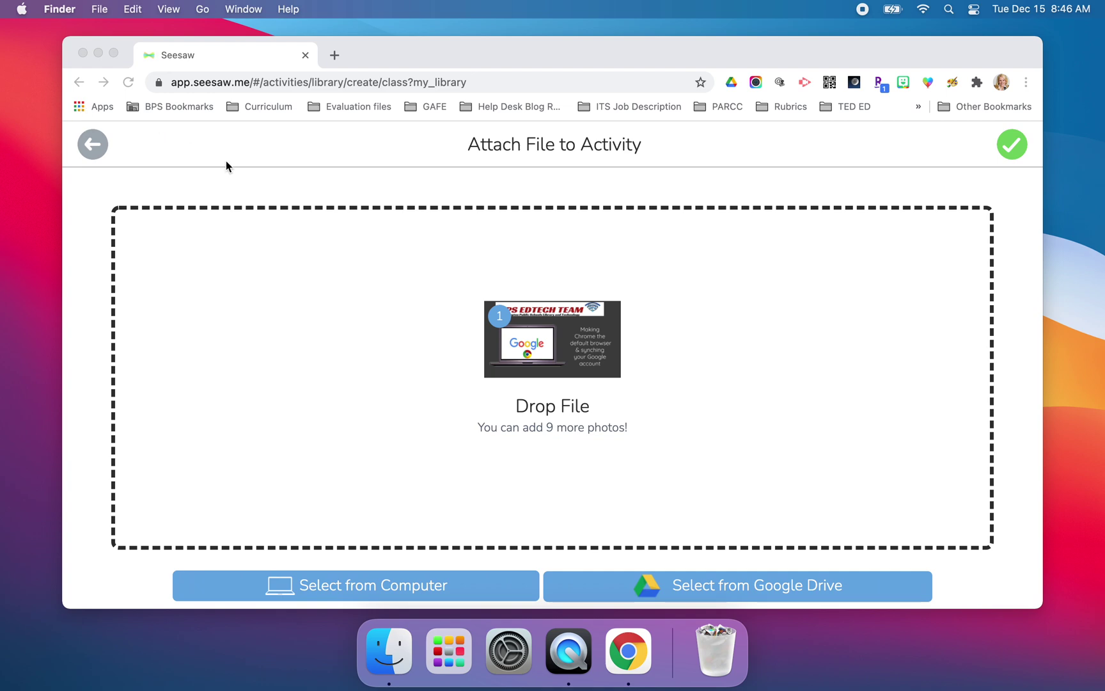
click(305, 56)
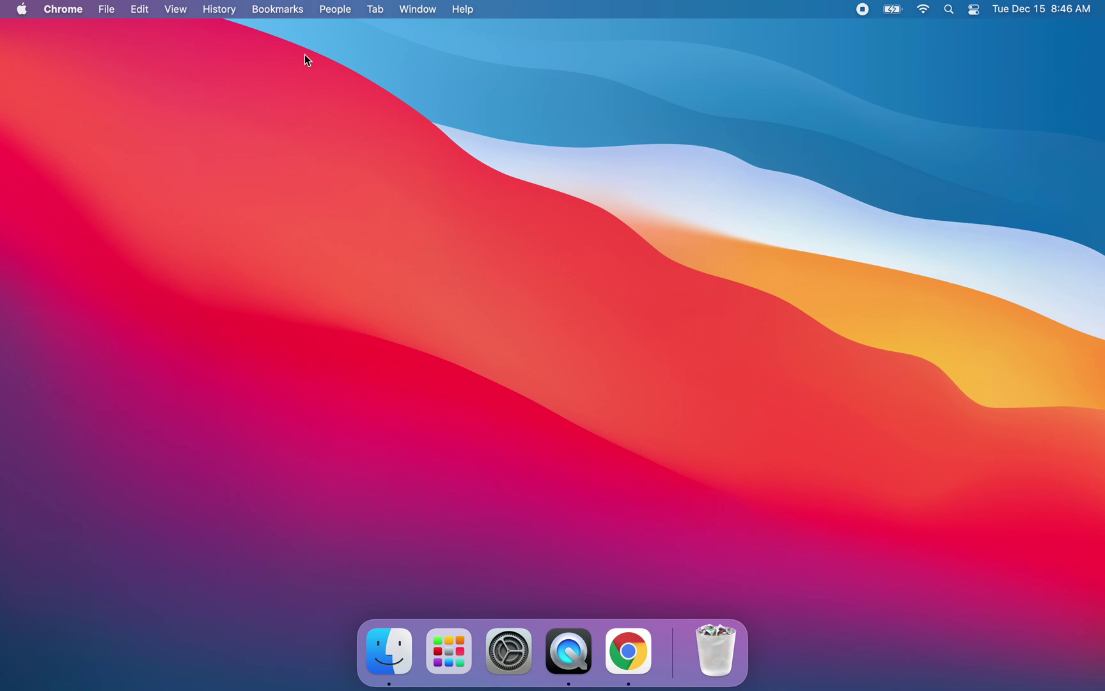